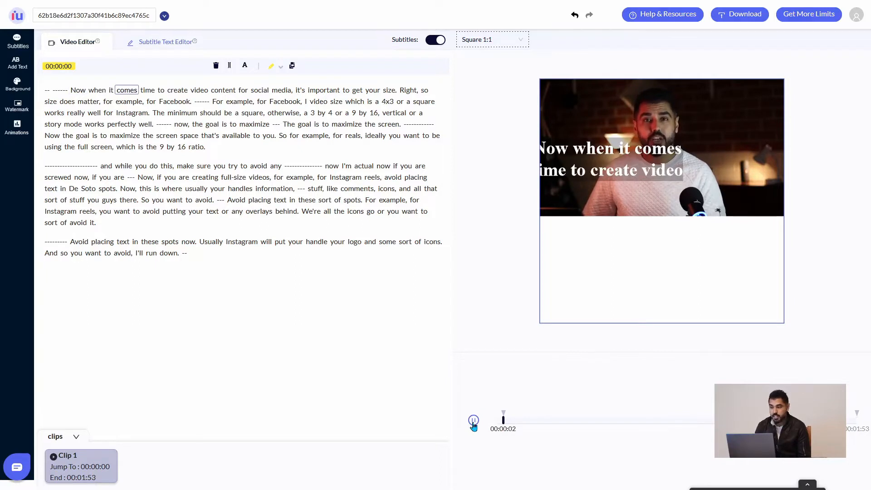
Step: Move the subtitle block into the blank area below the video and open its style settings
{"action": "left_click", "coordinate": [621, 165]}
{"action": "left_click_drag", "start_coordinate": [622, 166], "coordinate": [675, 264]}
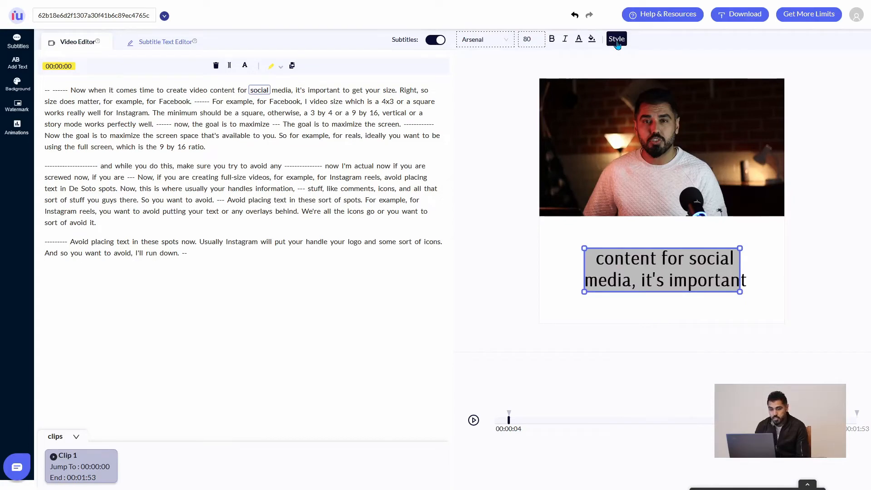
{"action": "left_click", "coordinate": [616, 40]}
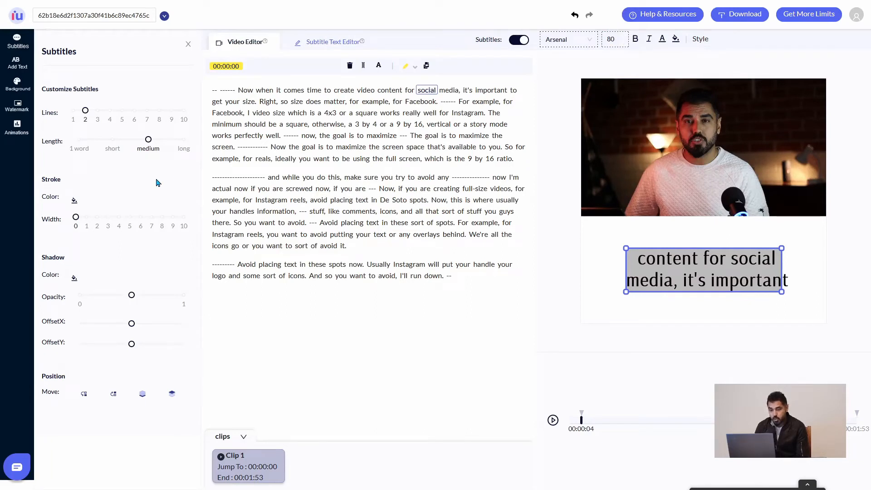
Step: Try the short and 1 word subtitle lengths and play the video to preview them
{"action": "mouse_move", "coordinate": [86, 113]}
{"action": "left_mouse_down"}
{"action": "mouse_move", "coordinate": [111, 115]}
{"action": "mouse_move", "coordinate": [89, 116]}
{"action": "left_mouse_up"}
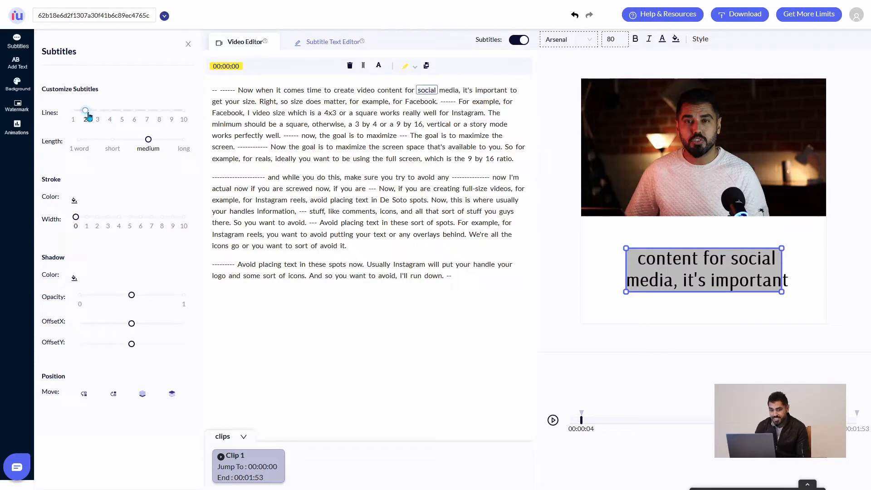
{"action": "left_click", "coordinate": [113, 143]}
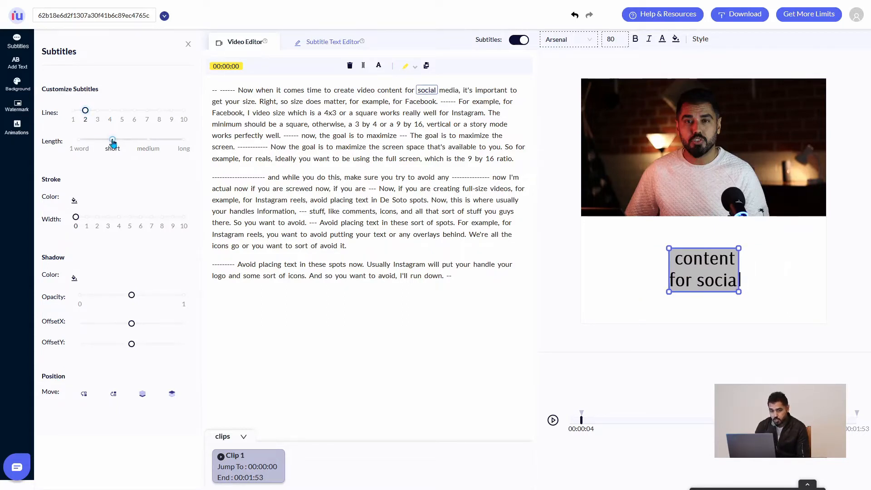
{"action": "left_click_drag", "start_coordinate": [113, 143], "coordinate": [78, 139]}
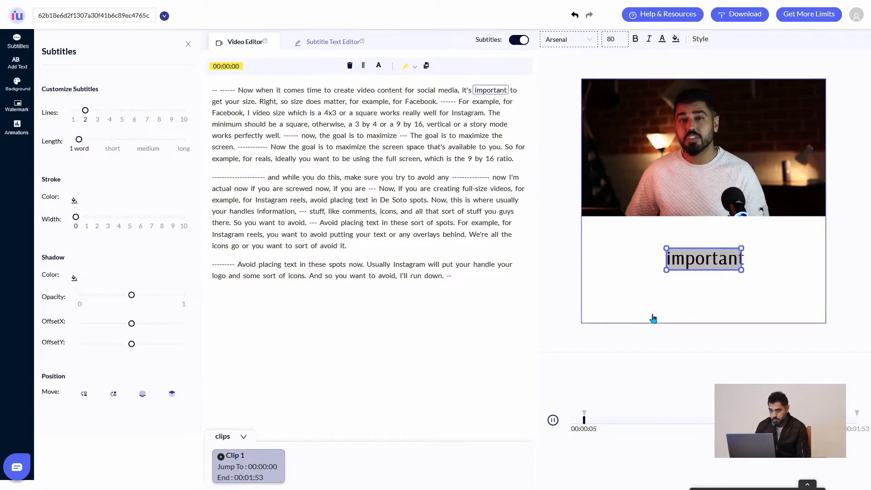
{"action": "left_click", "coordinate": [553, 421]}
Step: Compare the medium and long subtitle lengths with short, and settle on the short length
{"action": "left_click", "coordinate": [148, 139]}
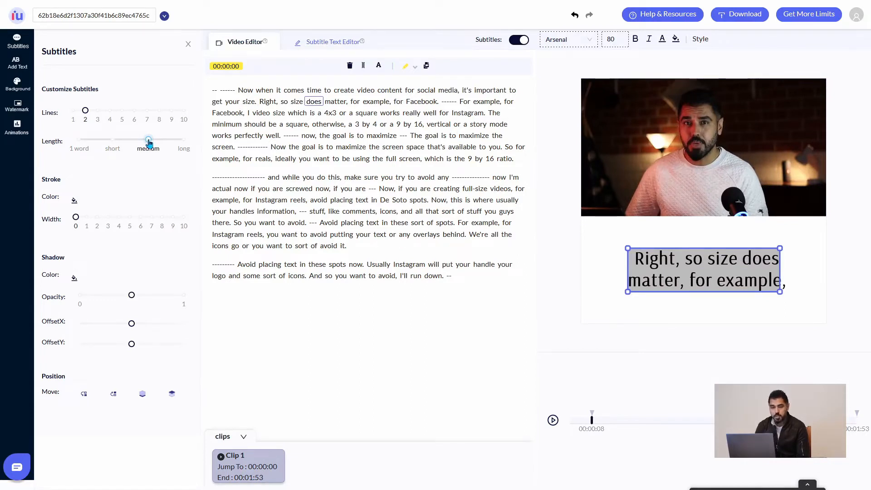
{"action": "left_click_drag", "start_coordinate": [149, 143], "coordinate": [113, 143]}
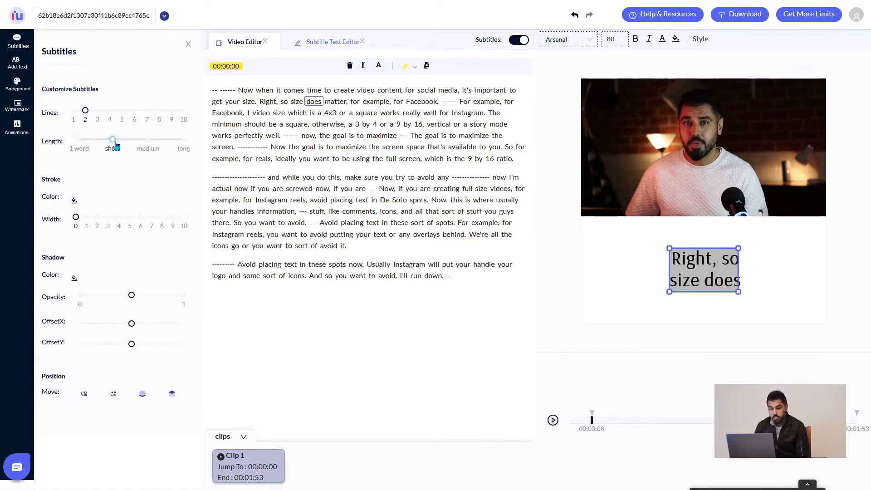
{"action": "left_click", "coordinate": [149, 140]}
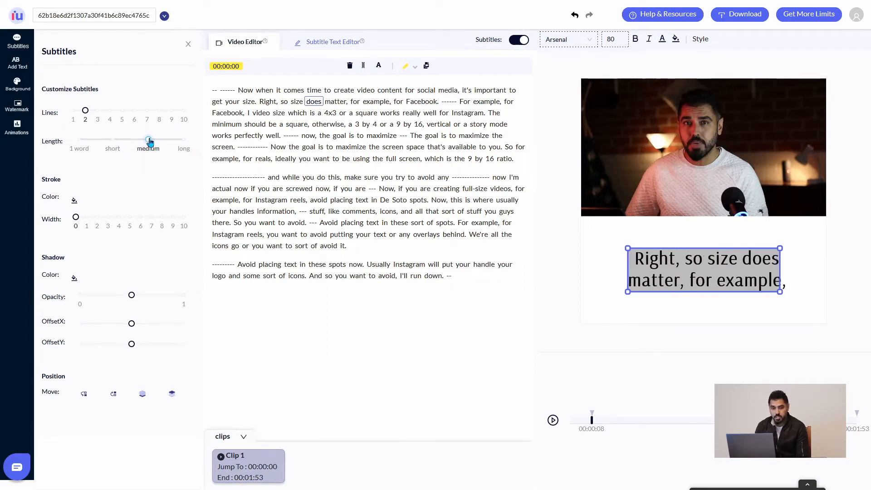
{"action": "left_click_drag", "start_coordinate": [149, 141], "coordinate": [182, 144]}
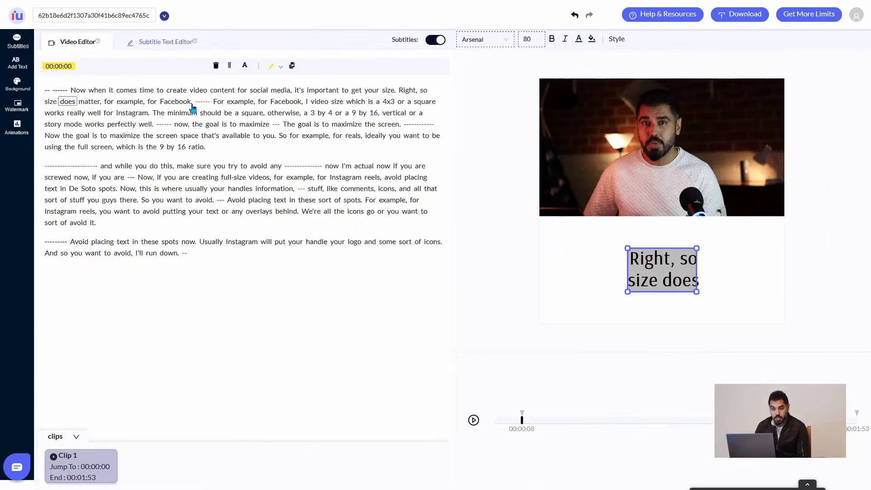
Step: Apply the "Type it all out Aleo style" preset to the subtitles
{"action": "left_click", "coordinate": [16, 43]}
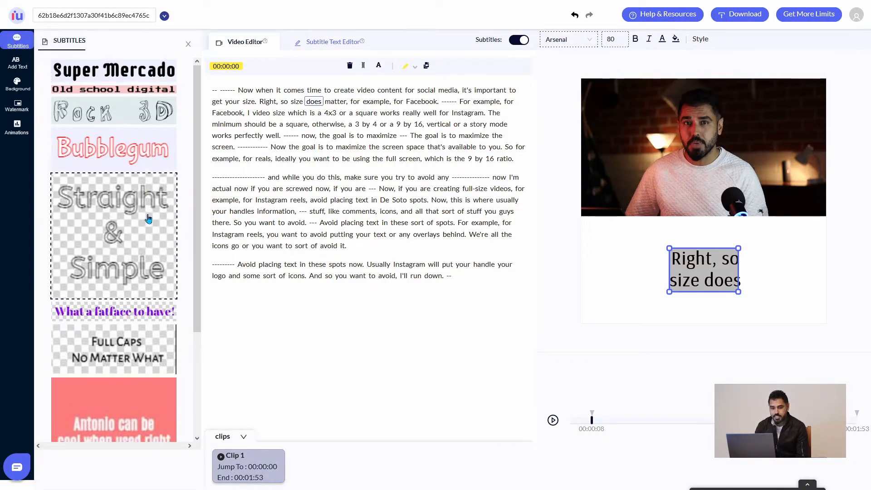
{"action": "scroll", "coordinate": [149, 242], "scroll_direction": "down", "scroll_amount": 2}
{"action": "scroll", "coordinate": [149, 241], "scroll_direction": "down", "scroll_amount": 2}
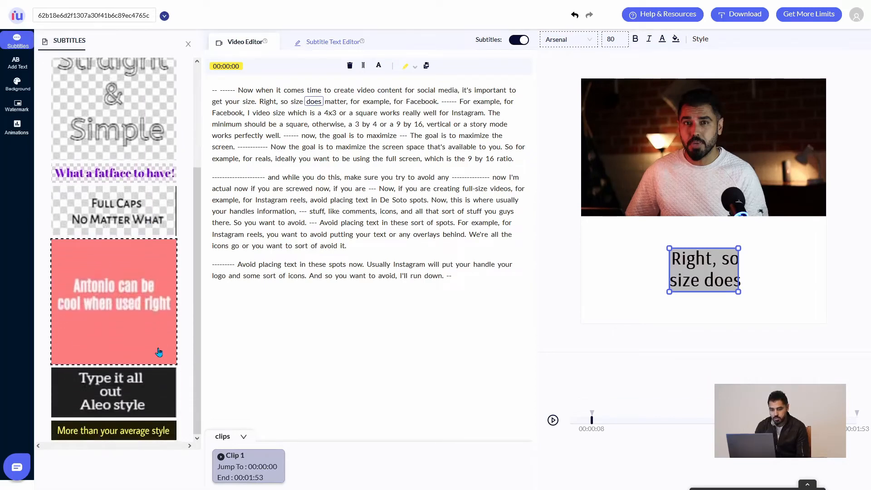
{"action": "left_click", "coordinate": [139, 388]}
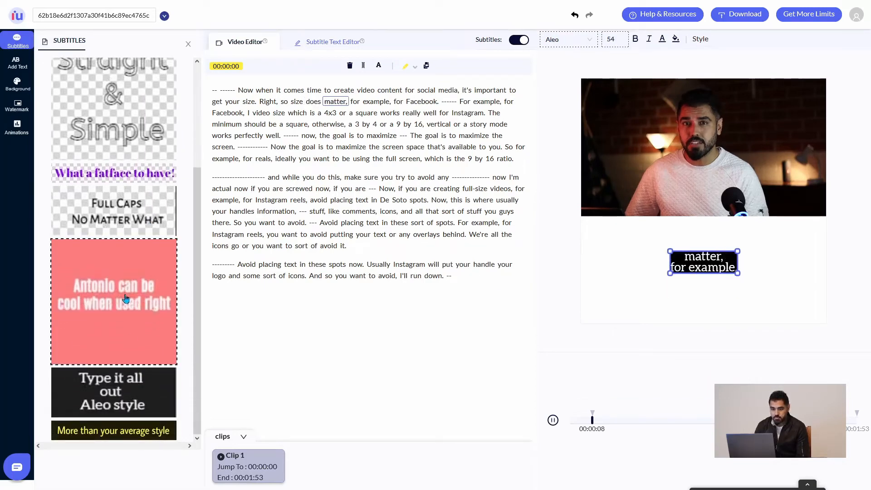
Step: Try the Super Mercado subtitle preset, and return the subtitles to the Aleo style preset
{"action": "scroll", "coordinate": [130, 297], "scroll_direction": "up", "scroll_amount": 4}
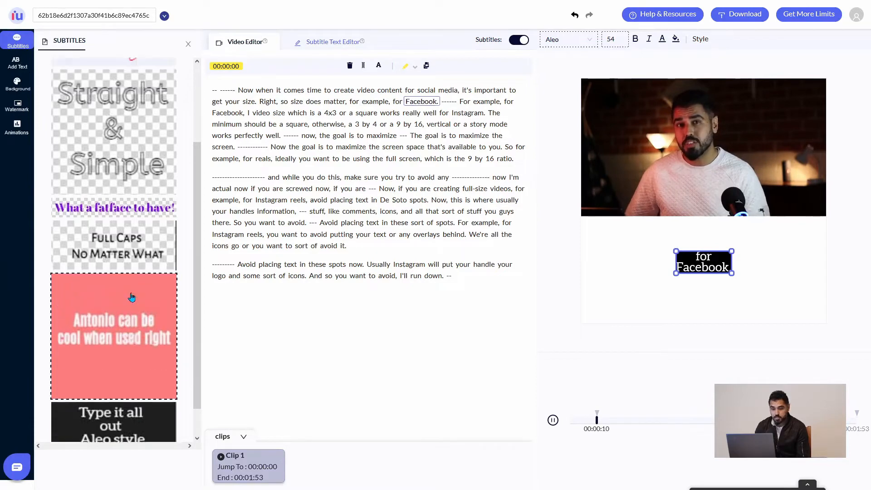
{"action": "left_click", "coordinate": [153, 340]}
{"action": "left_click", "coordinate": [125, 75]}
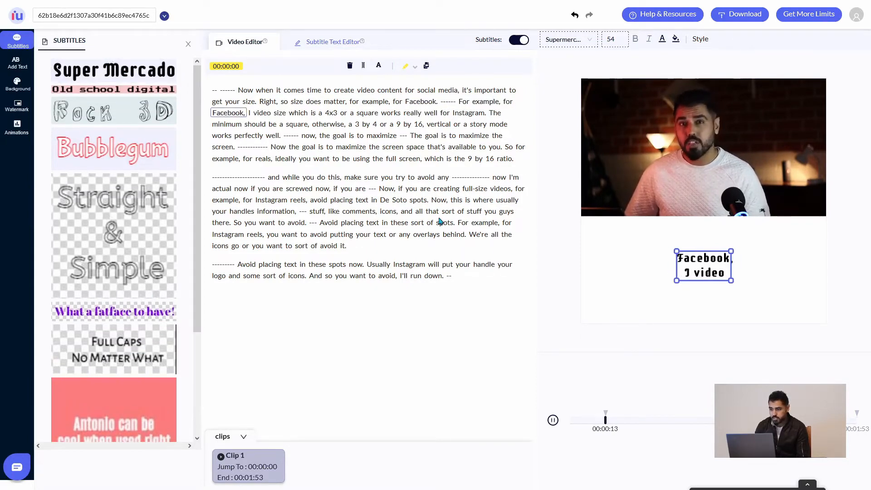
{"action": "scroll", "coordinate": [143, 356], "scroll_direction": "down", "scroll_amount": 4}
{"action": "left_click", "coordinate": [144, 355]}
{"action": "left_click", "coordinate": [150, 390]}
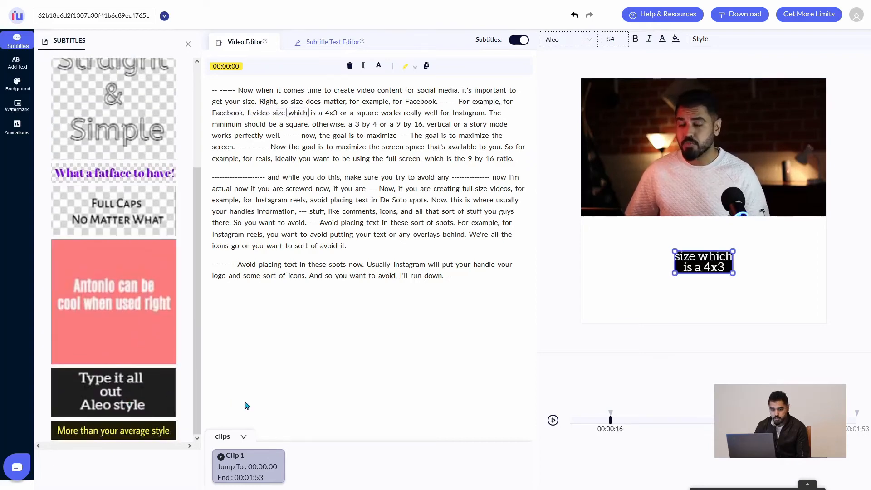
Step: Enlarge the subtitle block to a font size of about 140, and set the font size to 50
{"action": "mouse_move", "coordinate": [733, 273]}
{"action": "left_mouse_down"}
{"action": "mouse_move", "coordinate": [758, 297]}
{"action": "mouse_move", "coordinate": [721, 269]}
{"action": "mouse_move", "coordinate": [731, 280]}
{"action": "left_mouse_up"}
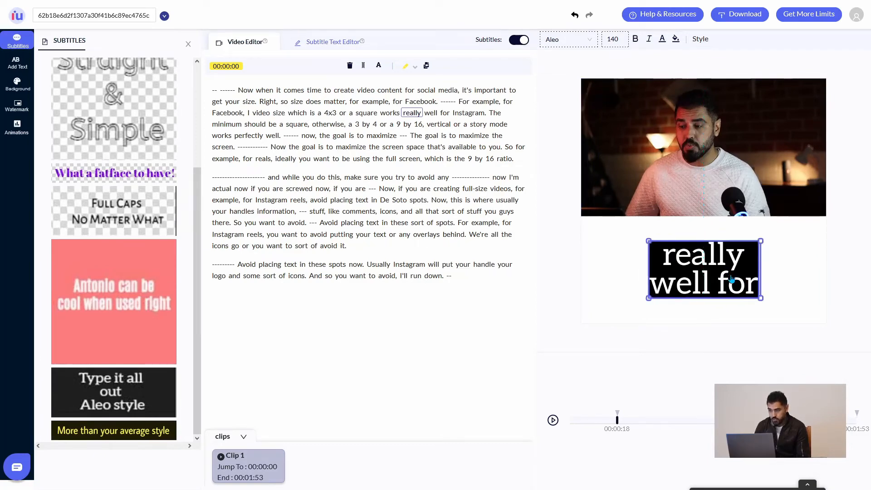
{"action": "left_click", "coordinate": [612, 39]}
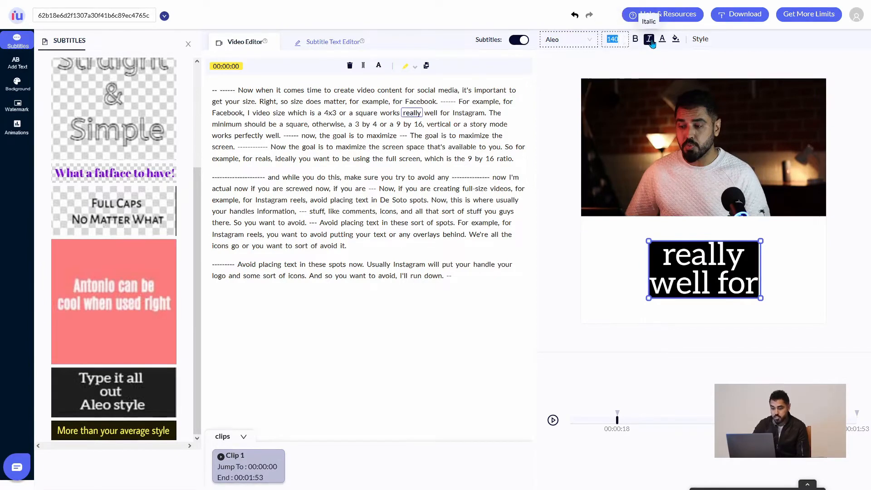
{"action": "type", "text": "50"}
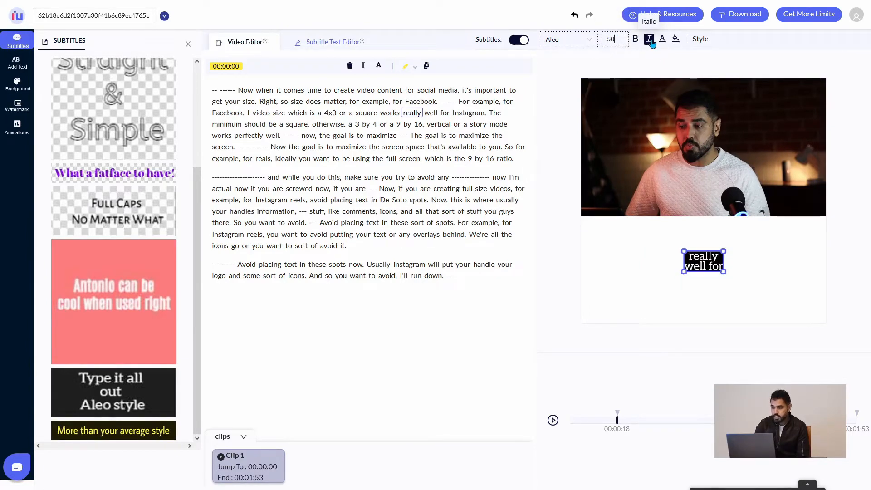
Step: Scale the subtitle block up to a font size of about 155 and close the subtitle presets
{"action": "left_click_drag", "start_coordinate": [724, 251], "coordinate": [766, 221]}
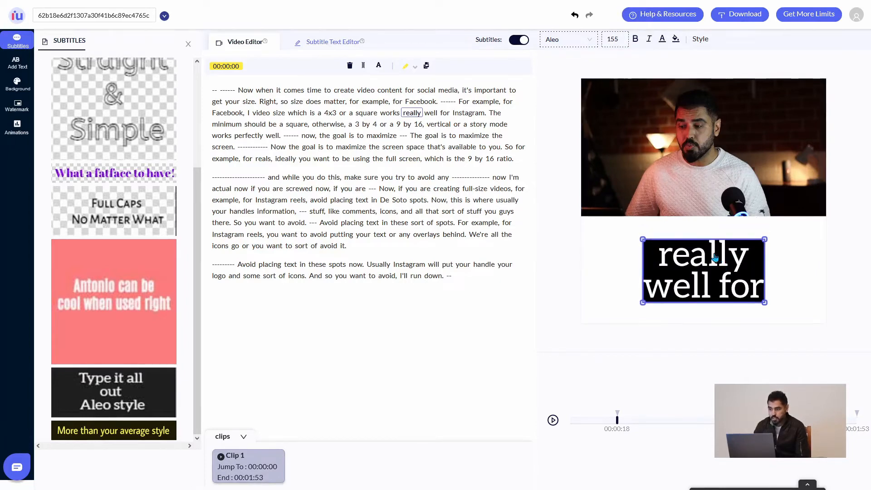
{"action": "left_click", "coordinate": [561, 279]}
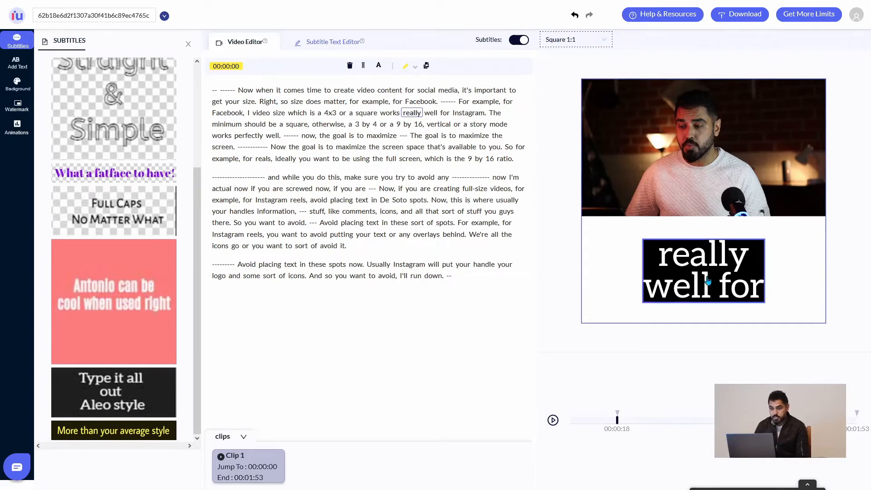
{"action": "left_click", "coordinate": [188, 44]}
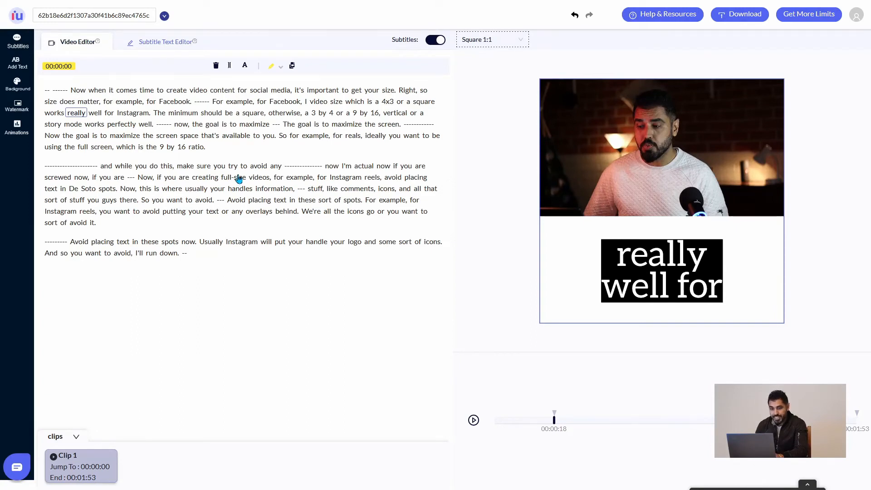
Step: Open the transcript for subtitle text editing, play a short stretch, and correct "reals," to "Reels," before "ideally you want"
{"action": "left_click", "coordinate": [162, 43]}
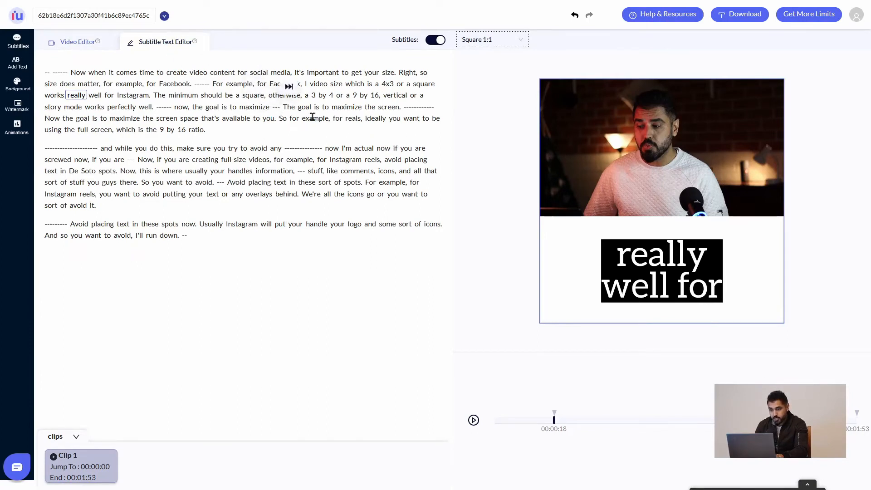
{"action": "left_click", "coordinate": [473, 423]}
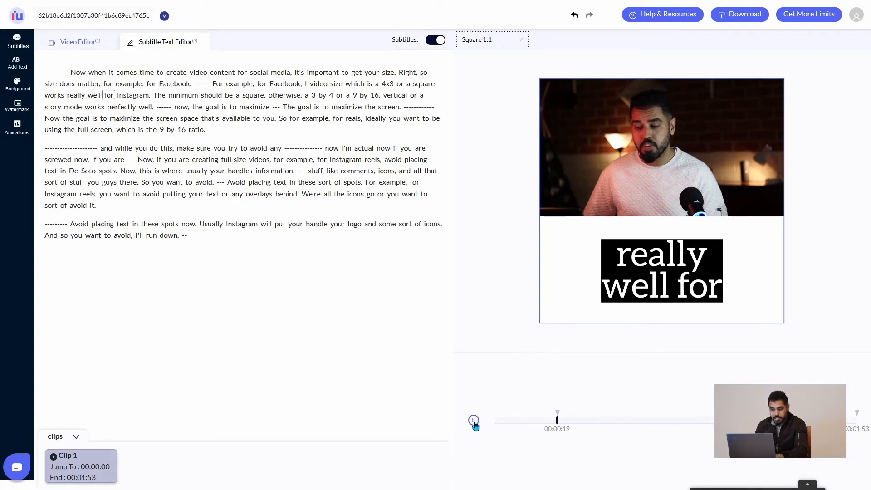
{"action": "left_click", "coordinate": [473, 421]}
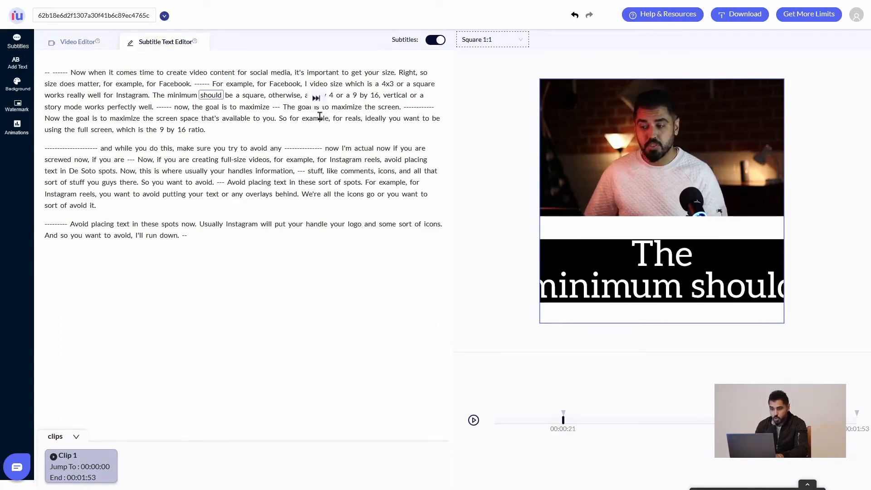
{"action": "double_click", "coordinate": [352, 119]}
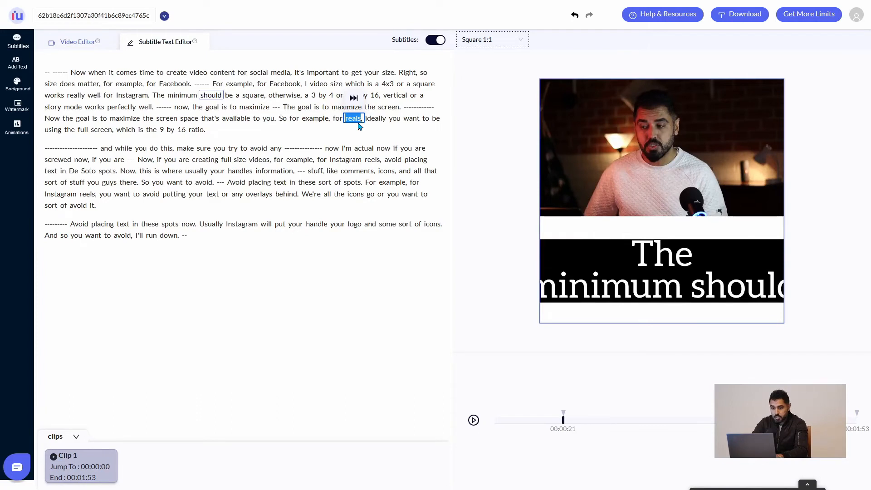
{"action": "type", "text": "reels,"}
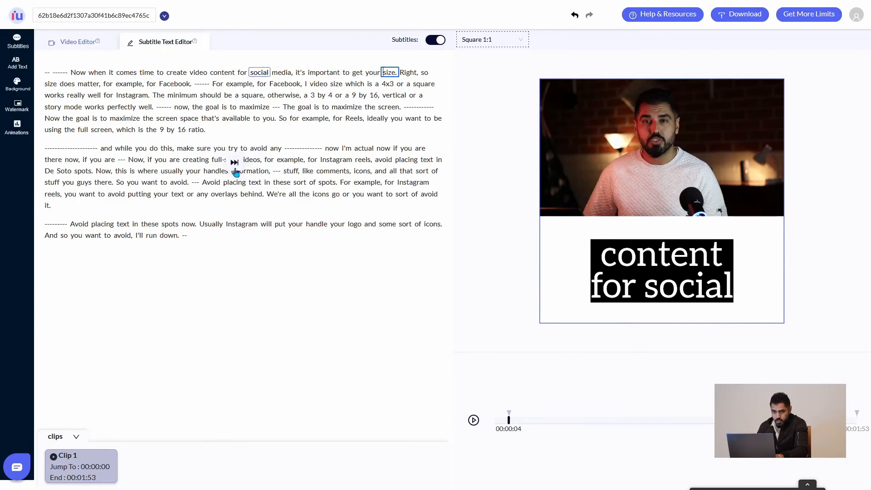
{"action": "type", "text": "asd"}
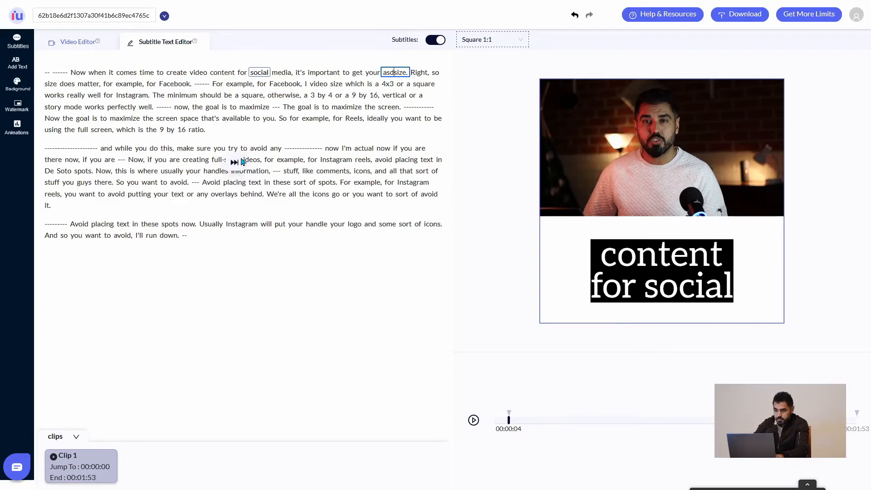
{"action": "key", "text": "BackSpace"}
{"action": "key", "text": "BackSpace"}
{"action": "key", "text": "BackSpace"}
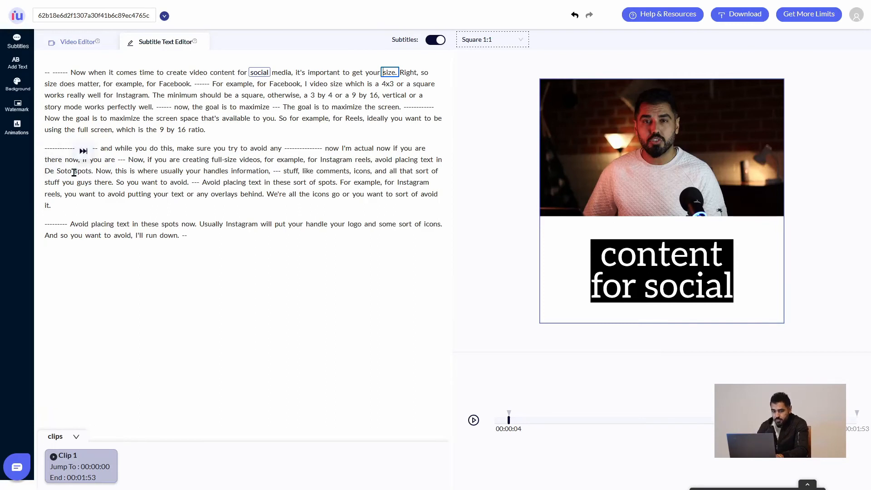
{"action": "key", "text": "ctrl+z"}
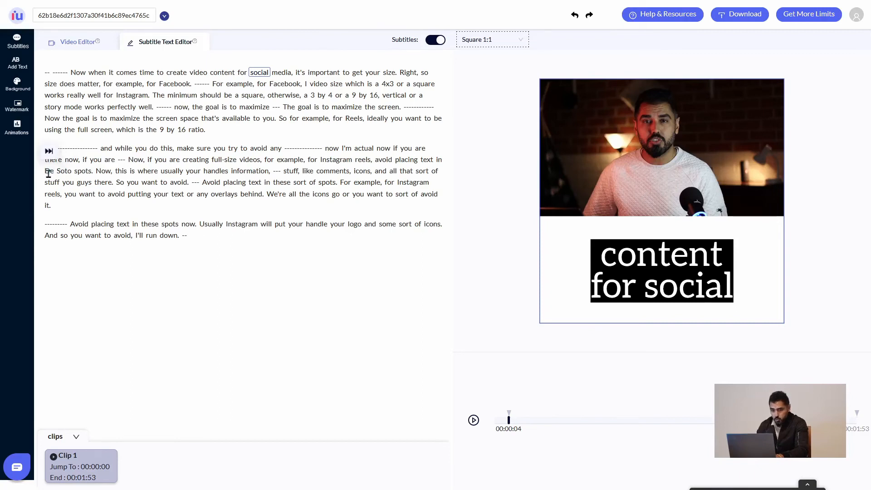
Step: Replace "De Soto" with "these" in the subtitle text about avoiding placing text in spots
{"action": "double_click", "coordinate": [49, 172]}
{"action": "type", "text": "these"}
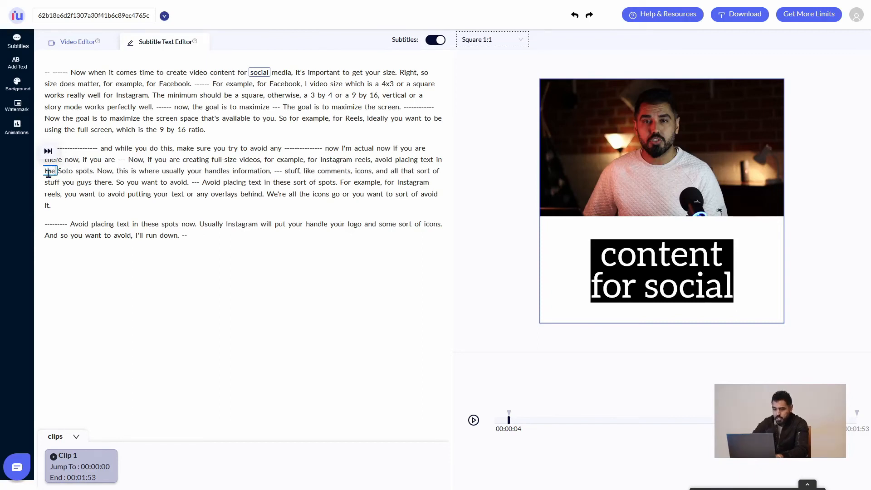
{"action": "double_click", "coordinate": [77, 173]}
{"action": "key", "text": "BackSpace"}
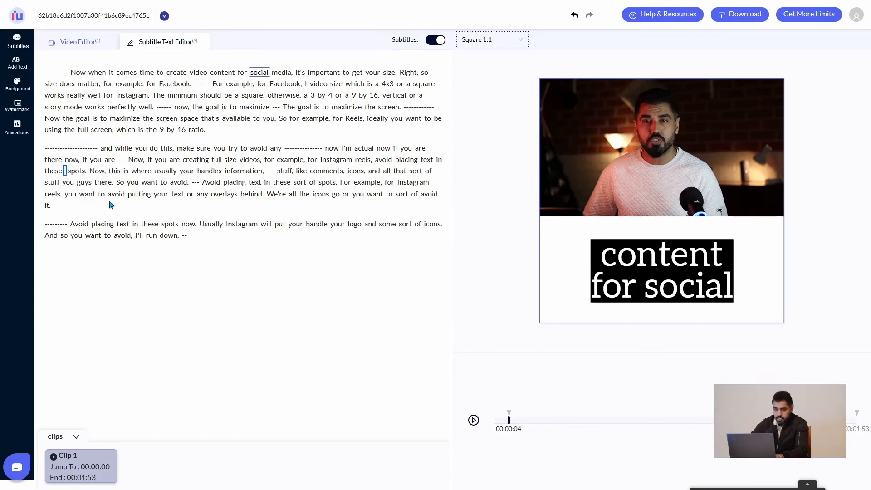